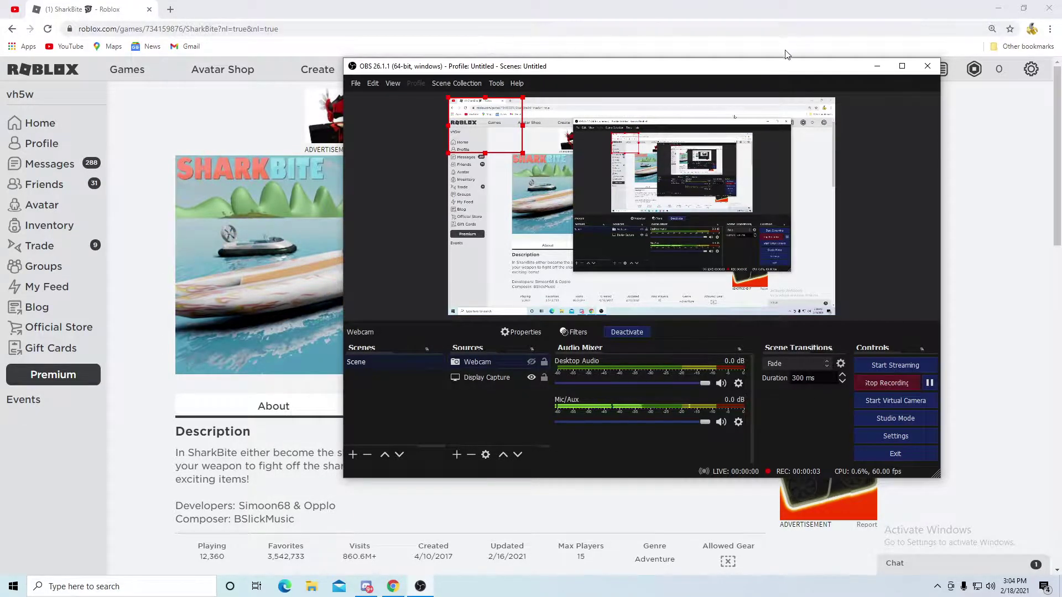
Step: Minimize the OBS window so the SharkBite page shows fully in Chrome
left_click(868, 69)
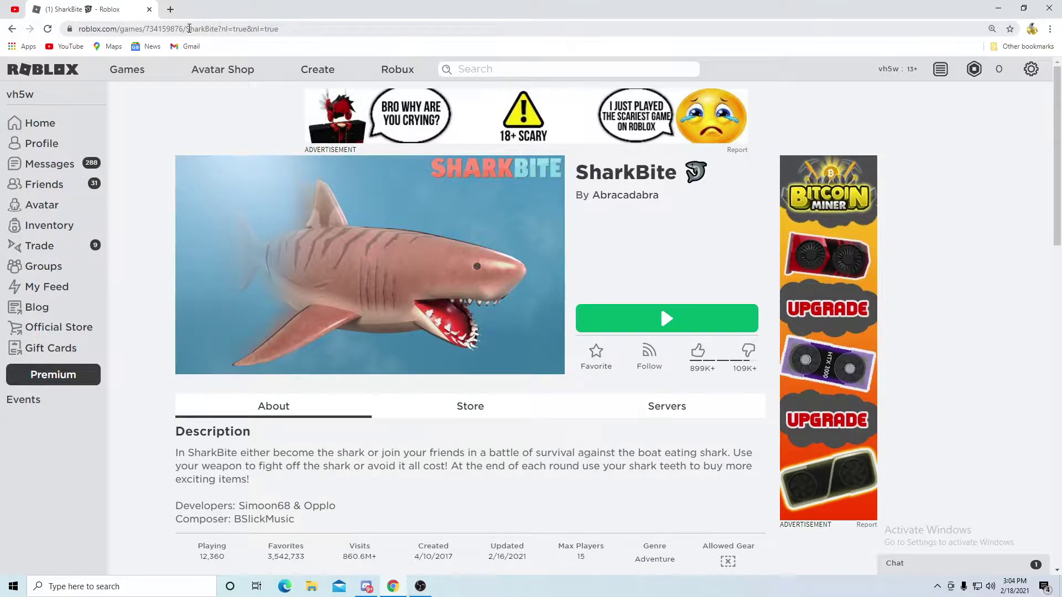
Step: Run a stray Google search for 048574 in a new tab, then close that tab
left_click(171, 7)
type("048574")
key("Return")
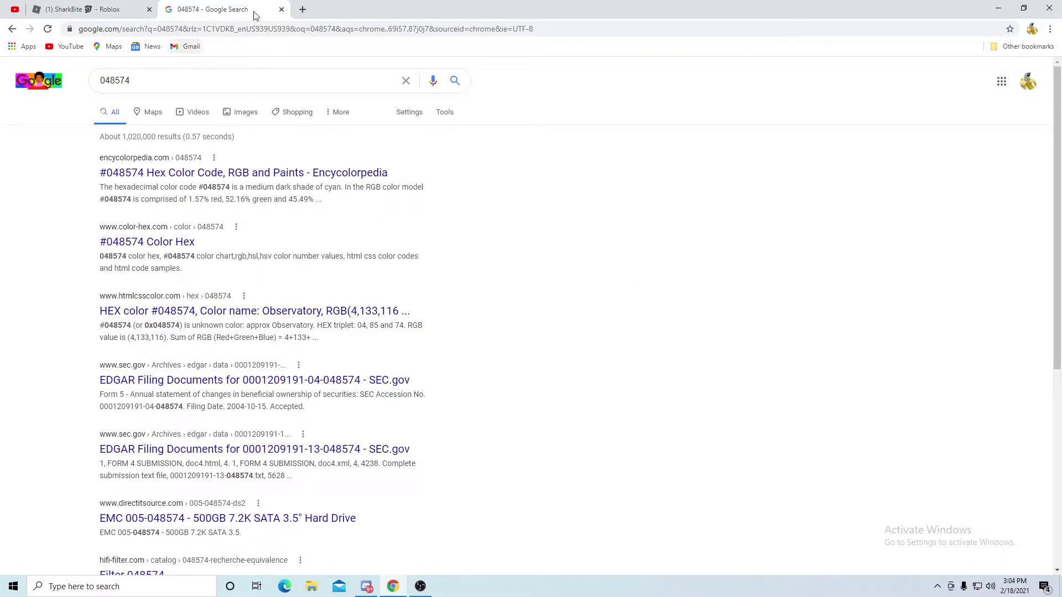
left_click(281, 9)
Step: Search Google for 'roblox fps unlocker' and open the axstin/rbxfpsunlocker GitHub releases page
left_click(166, 10)
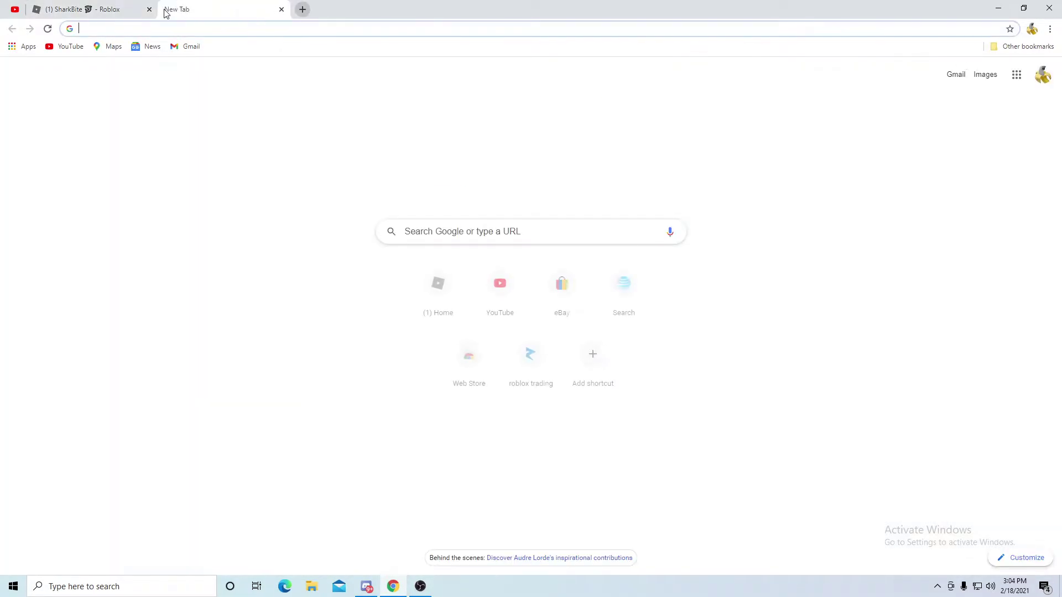
type("roblox fps u")
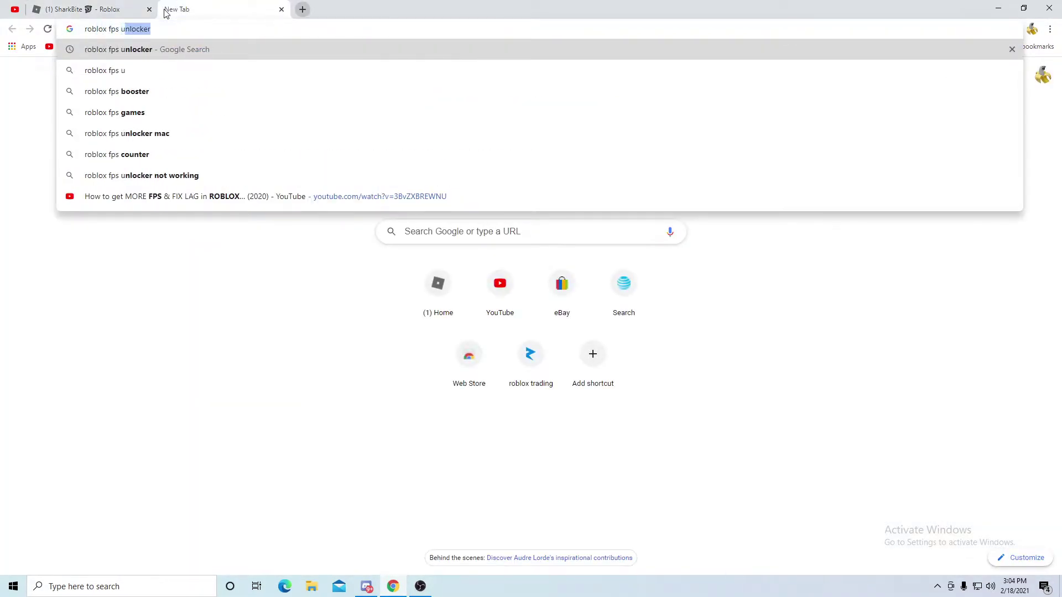
type("nlocker")
key("Return")
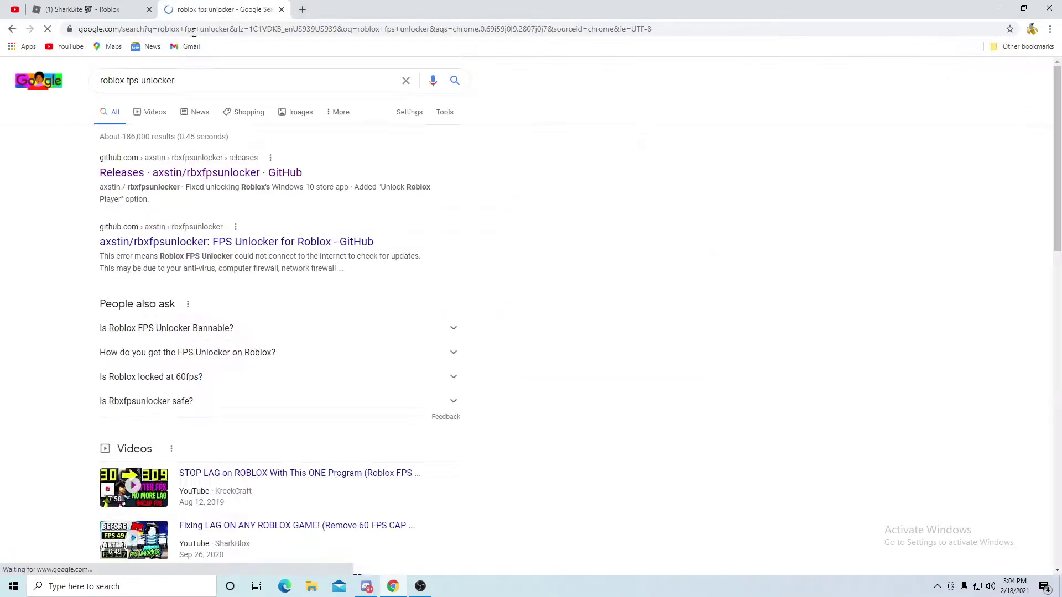
left_click(183, 176)
left_click(225, 29)
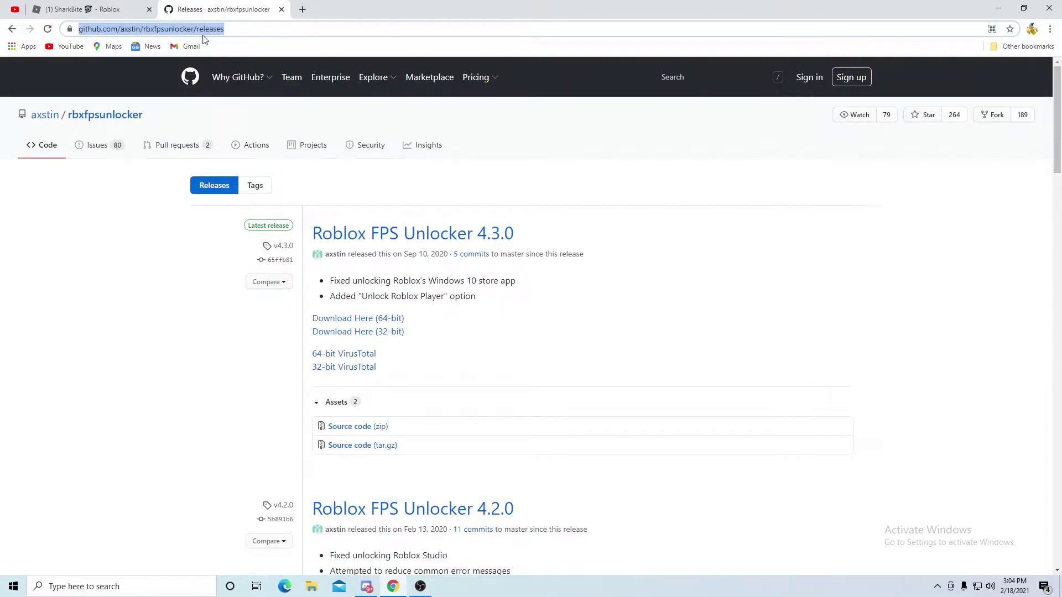
scroll(389, 247, "down", 3)
scroll(388, 247, "up", 3)
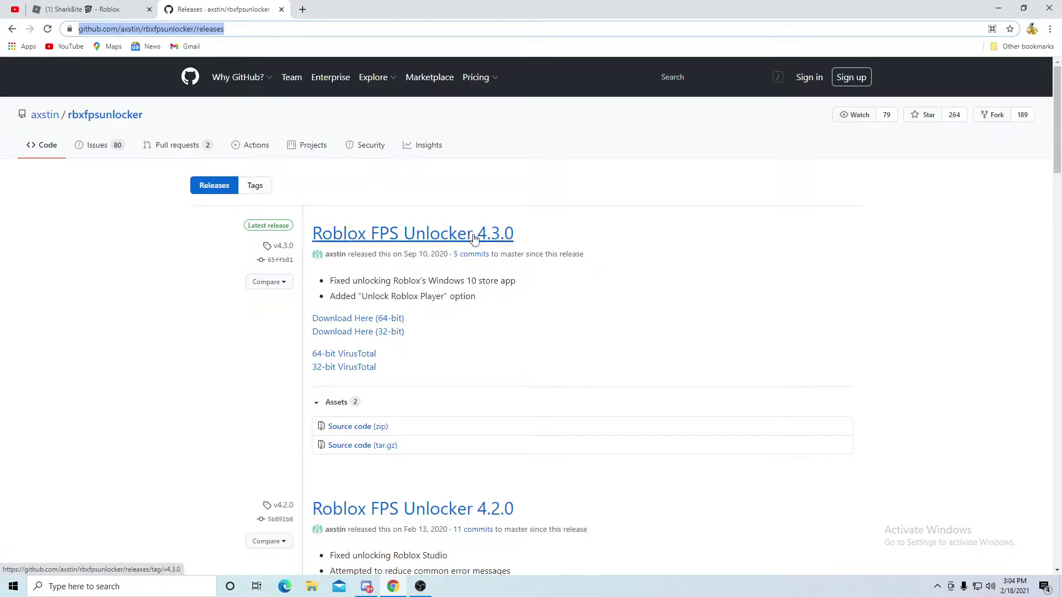
Step: Close the GitHub tab and rearrange the browser, ending maximized on the SharkBite tab
left_click(281, 9)
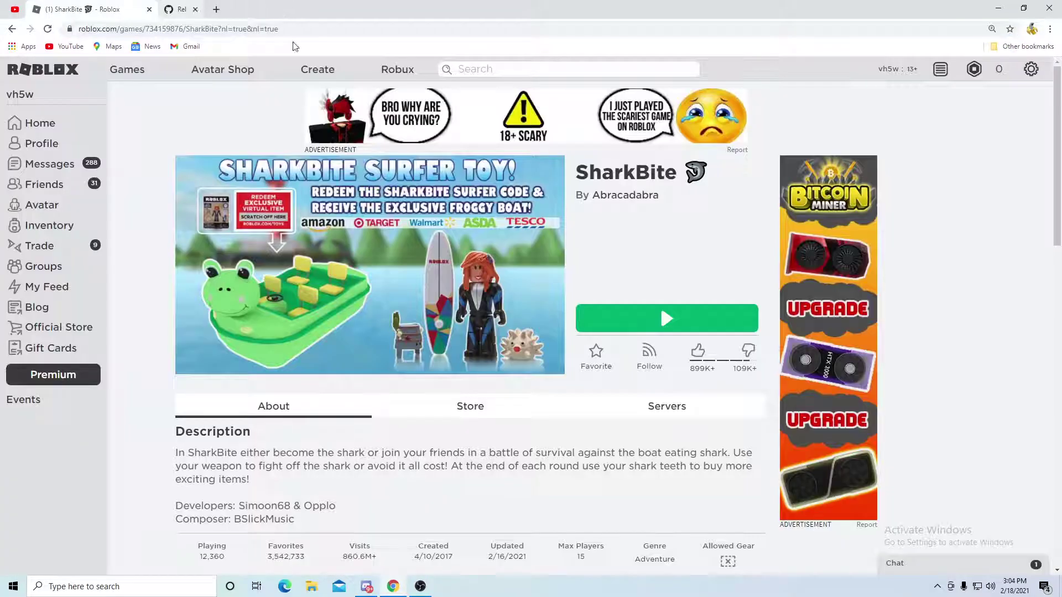
left_click(938, 585)
left_click(939, 586)
left_click_drag(471, 10, 479, 33)
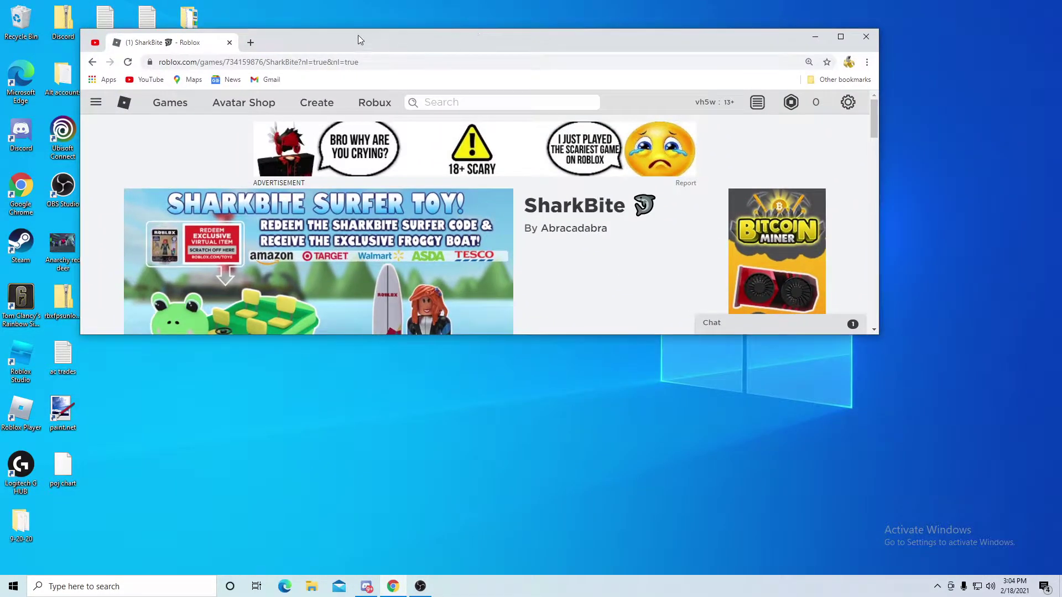
left_click_drag(356, 36, 486, 60)
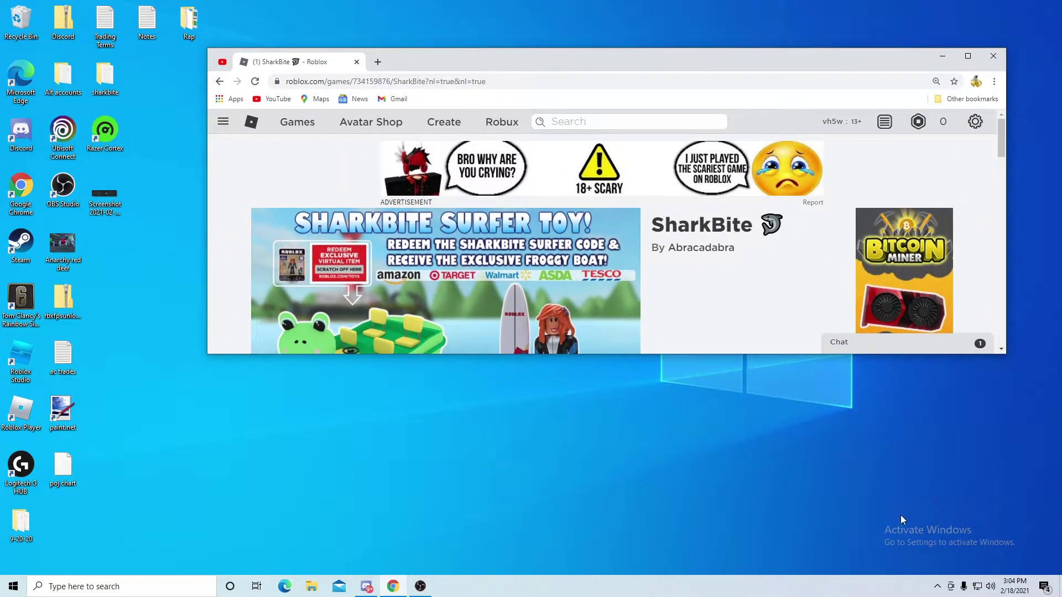
left_click(222, 62)
left_click_drag(476, 72, 396, 1)
left_click(310, 78)
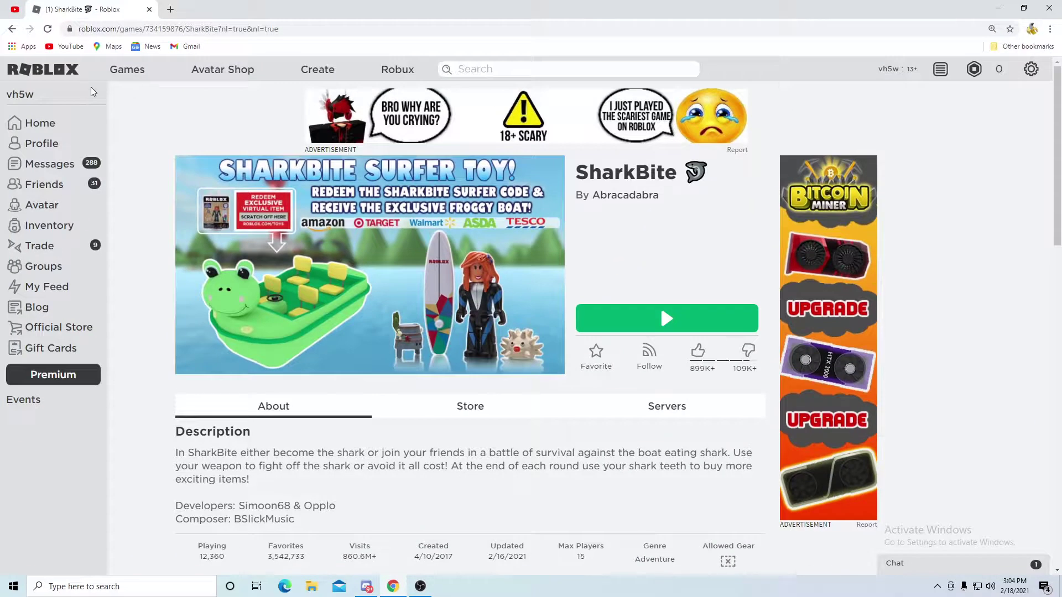
Step: Launch Anarchy [1.746] from Home's Continue Playing, allowing the site to open Roblox
left_click(38, 121)
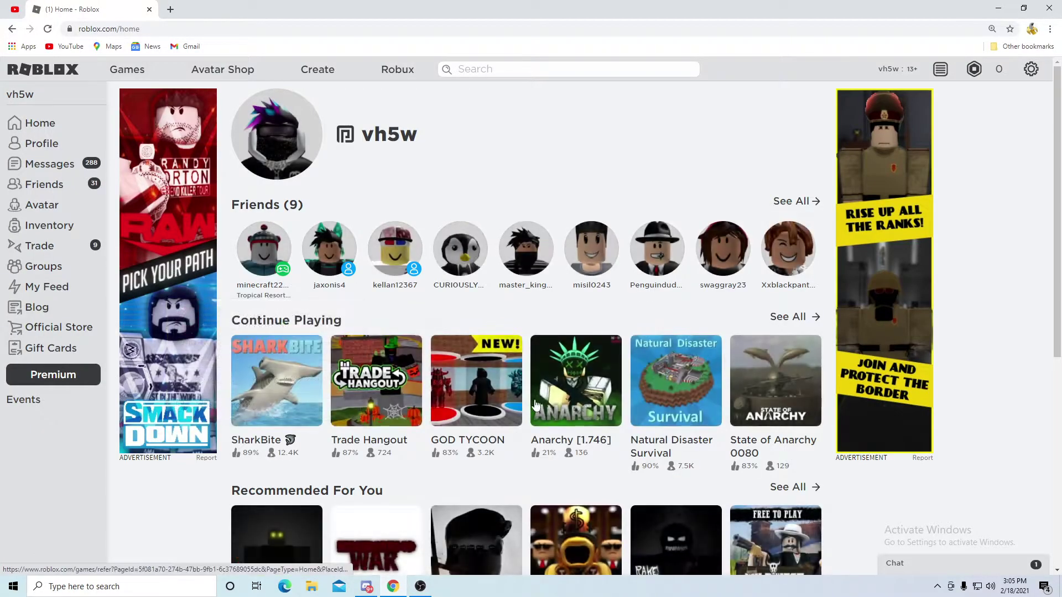
left_click(546, 404)
left_click(661, 308)
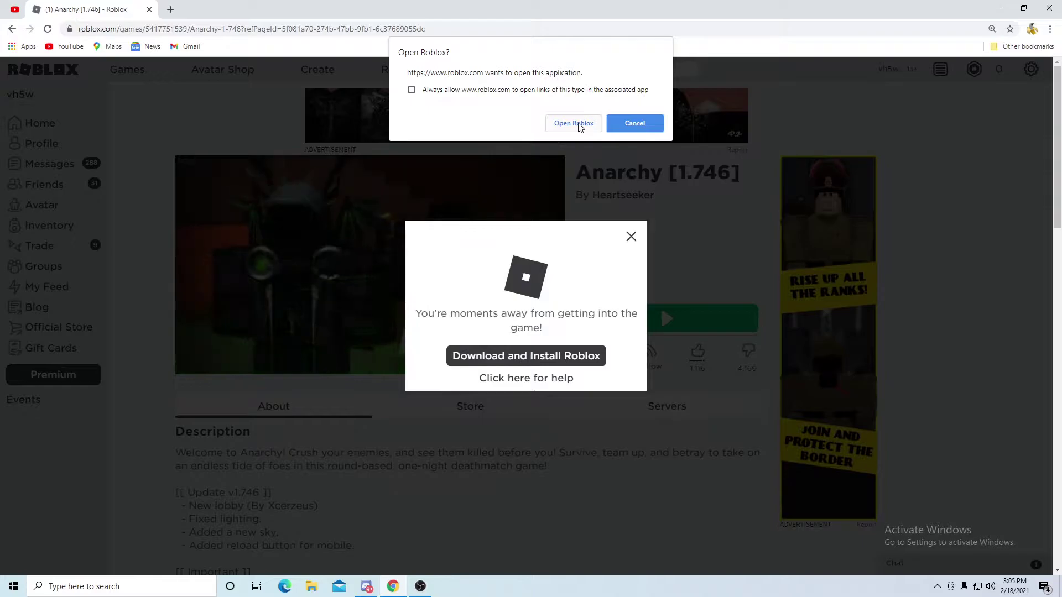
left_click(580, 124)
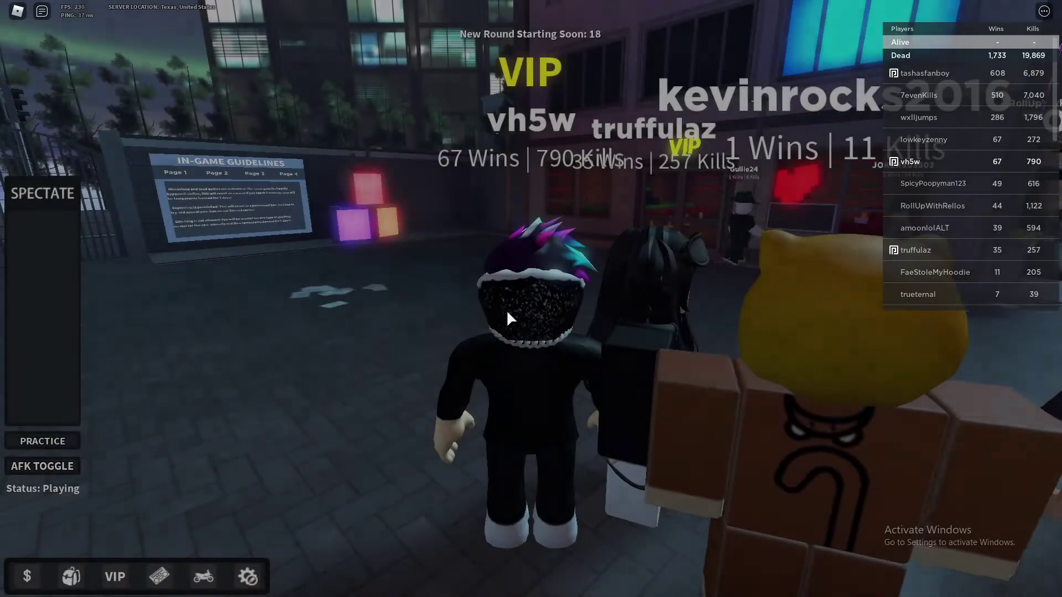
Step: Turn the camera toward the heart fountain and jump the avatar onto the board and pixel heart
right_click(476, 273)
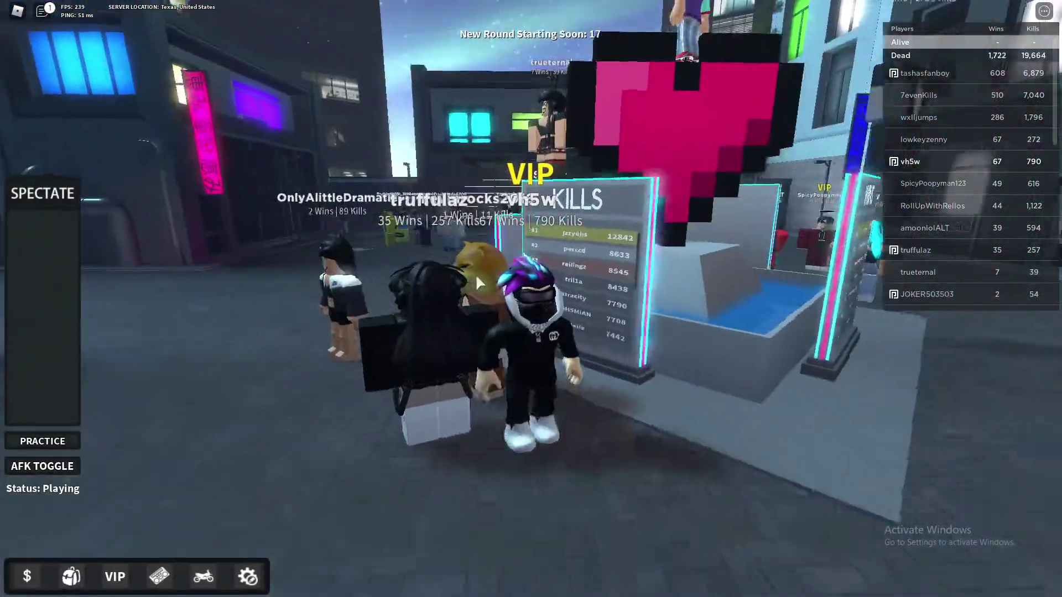
key("d")
key("w")
key("space")
key("Tab")
key("w")
key("space")
key("space")
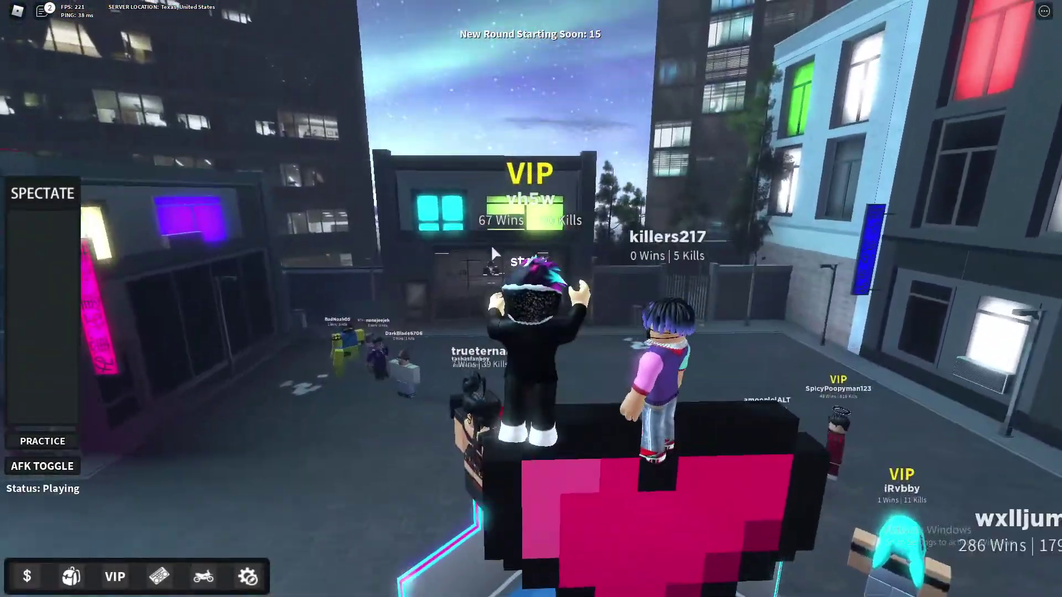
Step: Swing the camera toward the street and walk and jump the avatar among other players
right_click(489, 244)
key("w")
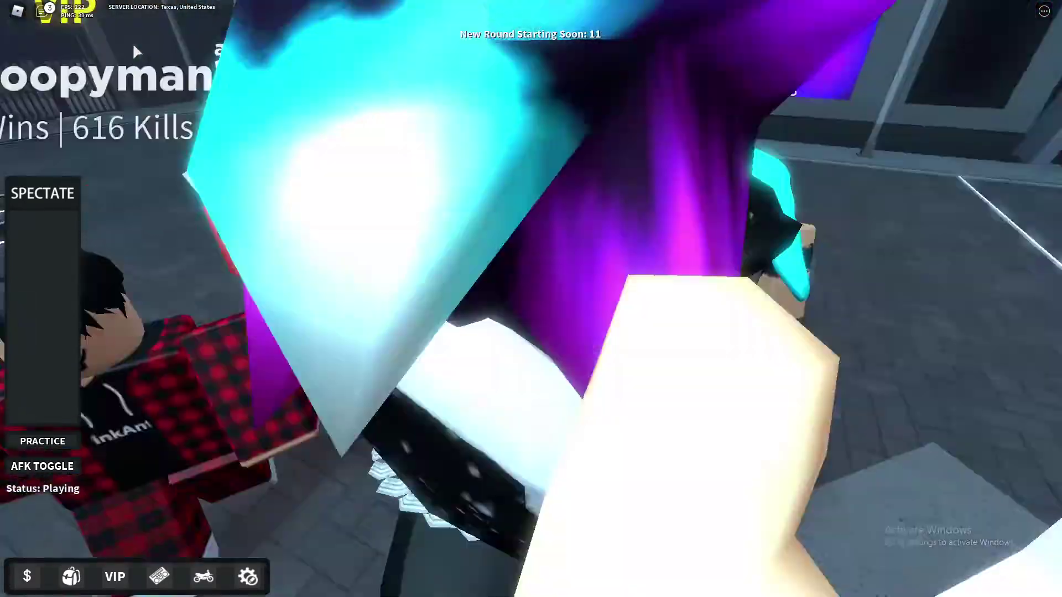
key("space")
key("space")
key("space")
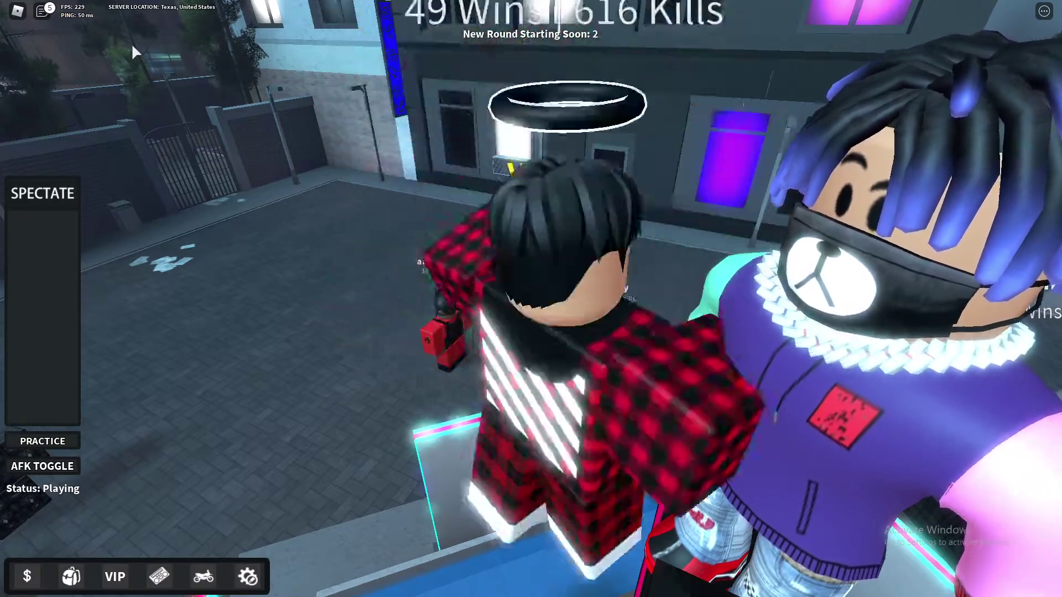
key("w")
key("space")
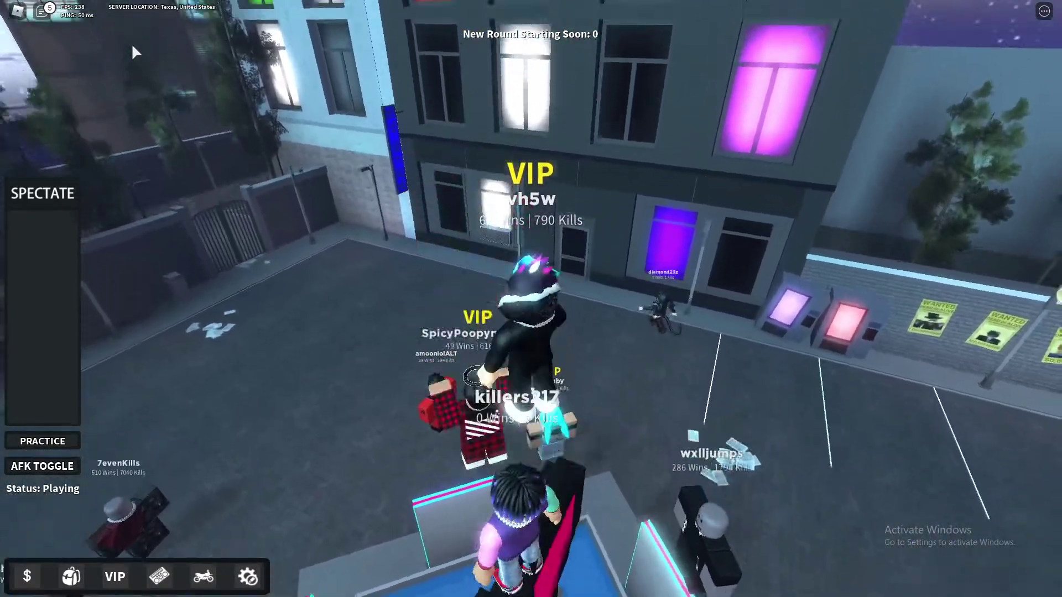
key("s")
key("space")
key("space")
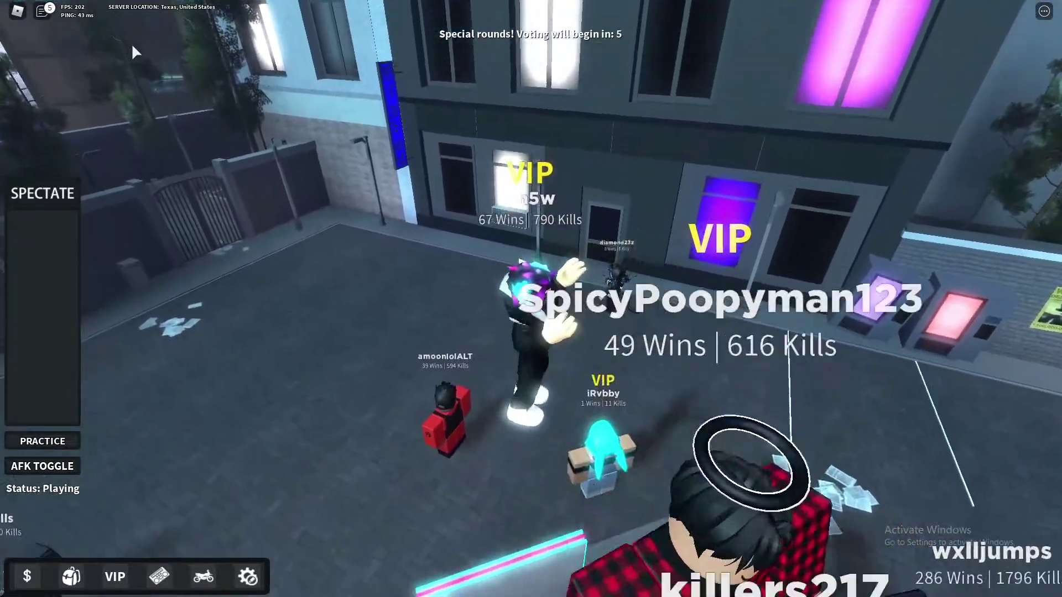
Step: From the FPS Unlocker tray icon's FPS Cap submenu, choose 240
key("super")
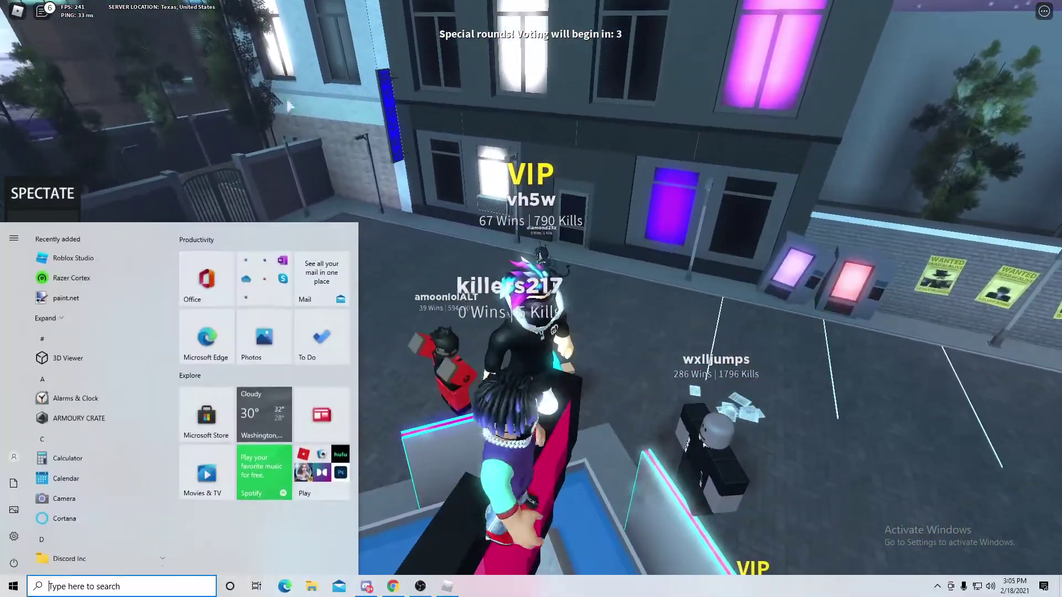
left_click(939, 586)
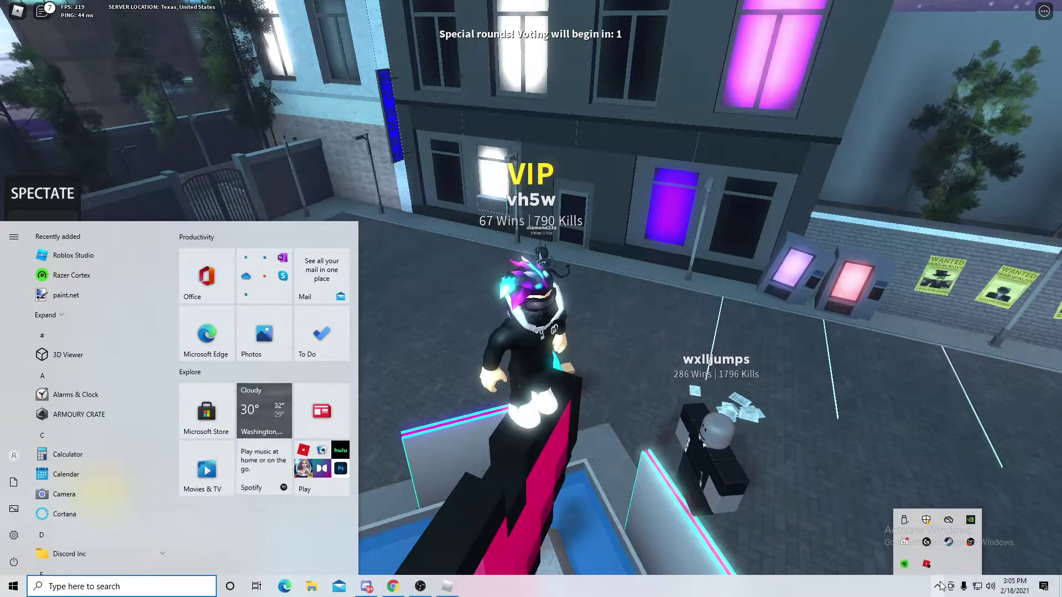
right_click(926, 564)
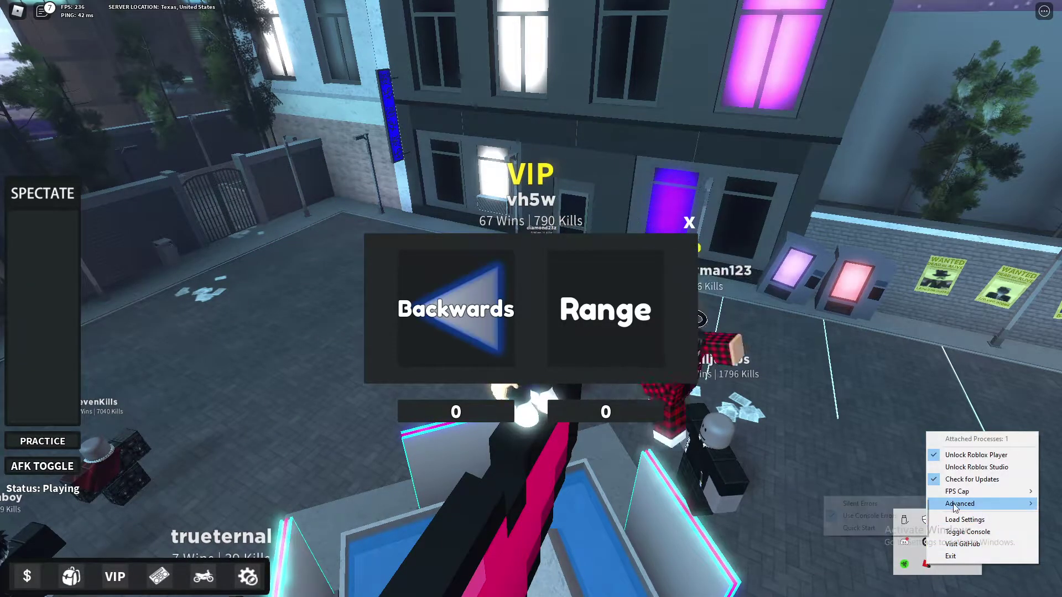
mouse_move(974, 494)
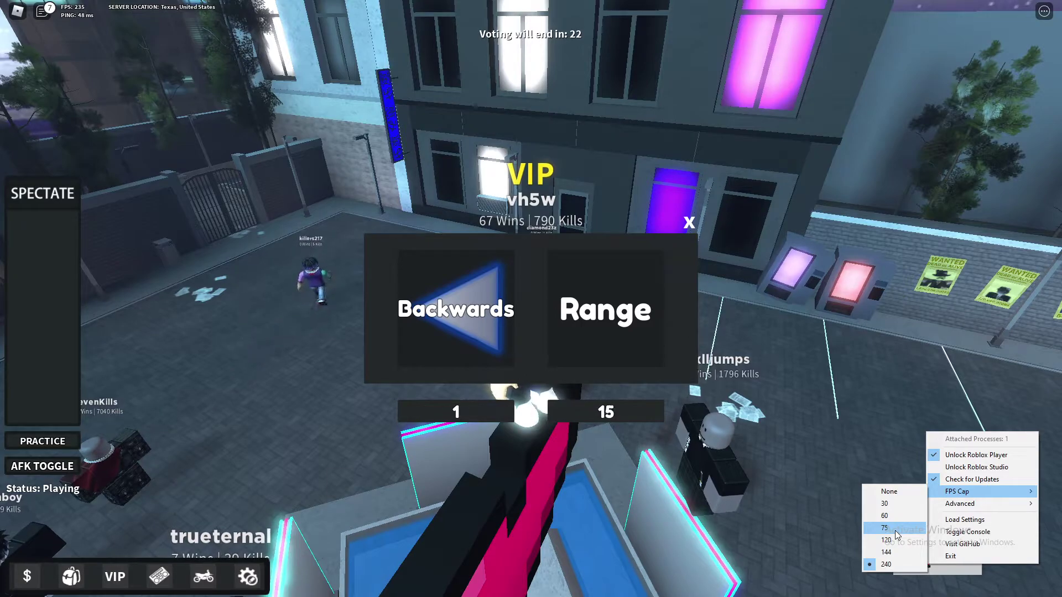
left_click(900, 564)
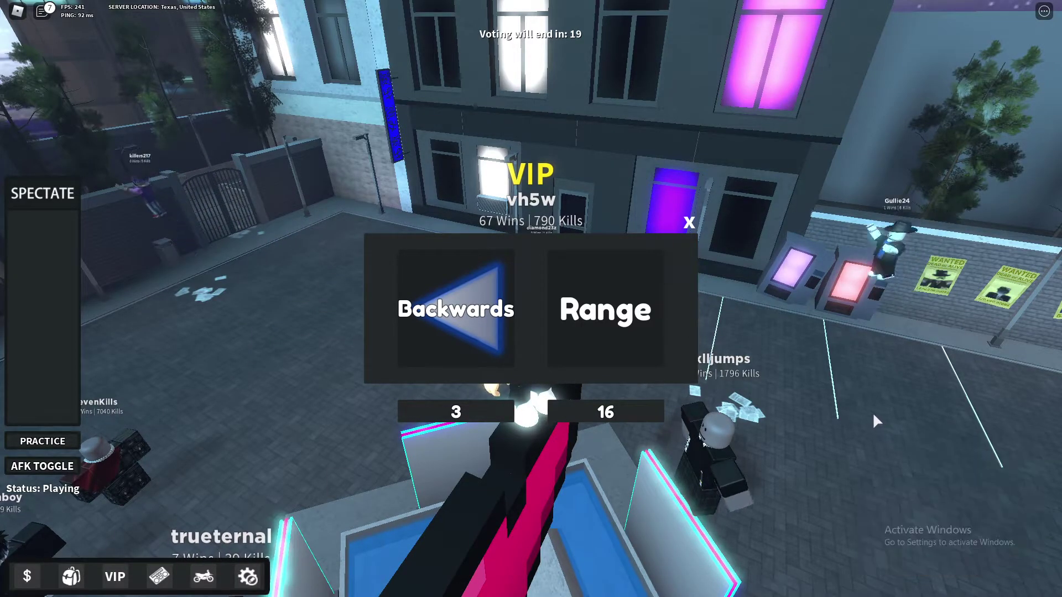
Step: Close the map vote popup and switch Fullscreen to Off in the game's Settings menu
left_click(686, 222)
key("Escape")
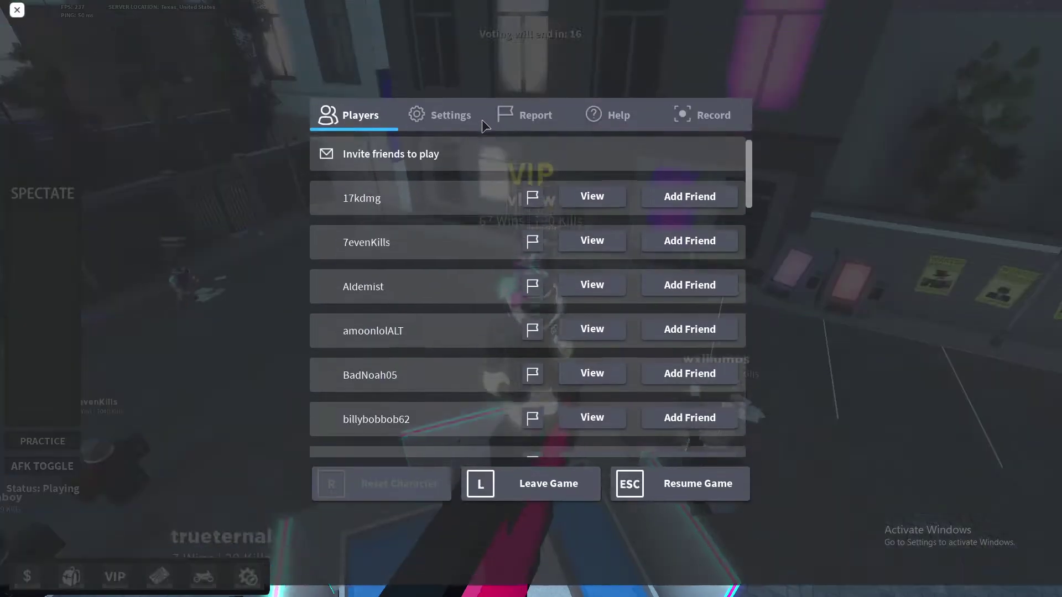
left_click(477, 123)
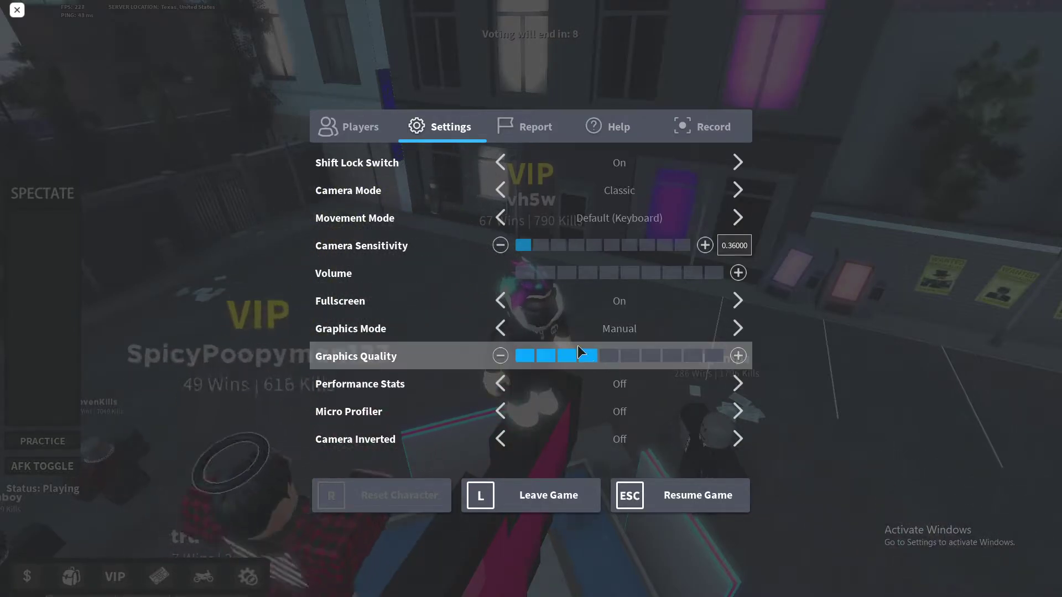
left_click(503, 302)
left_click(989, 4)
left_click(1022, 5)
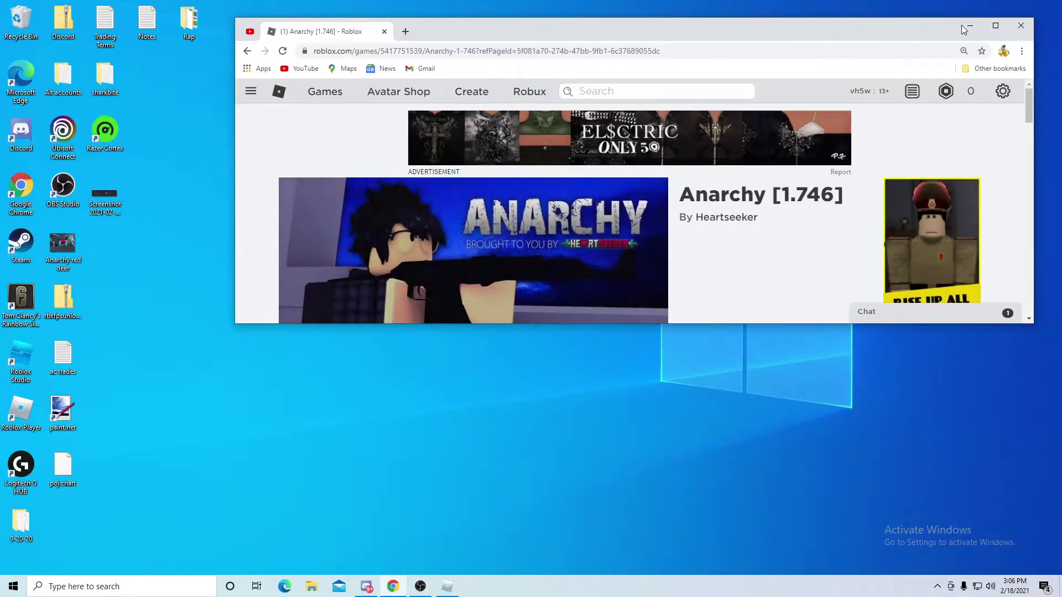
left_click(970, 25)
right_click(731, 139)
left_click(782, 227)
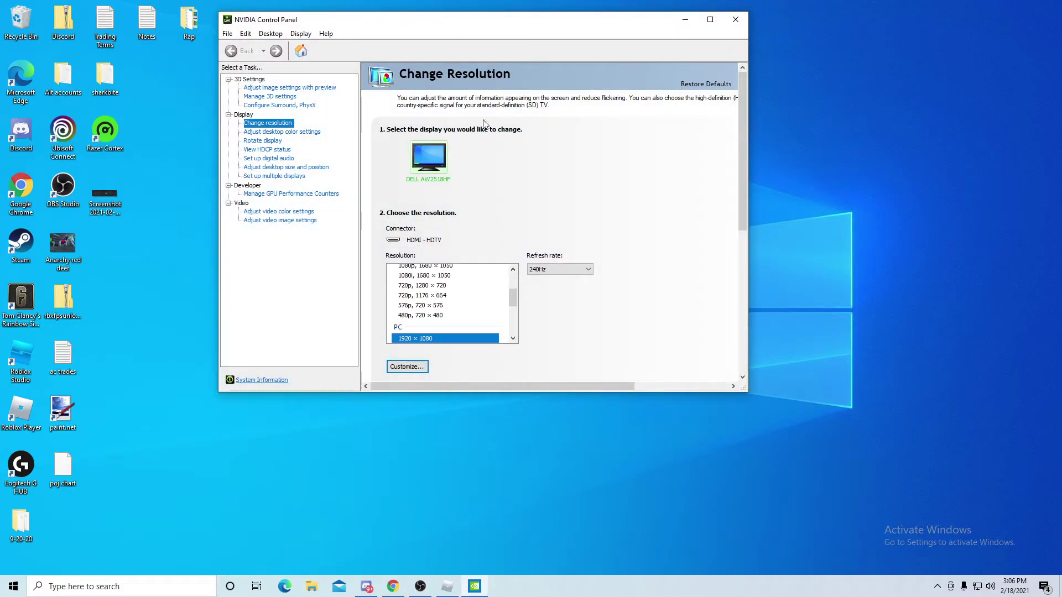
left_click_drag(430, 32, 390, 0)
scroll(221, 306, "down", 2)
scroll(221, 306, "up", 2)
left_click(341, 254)
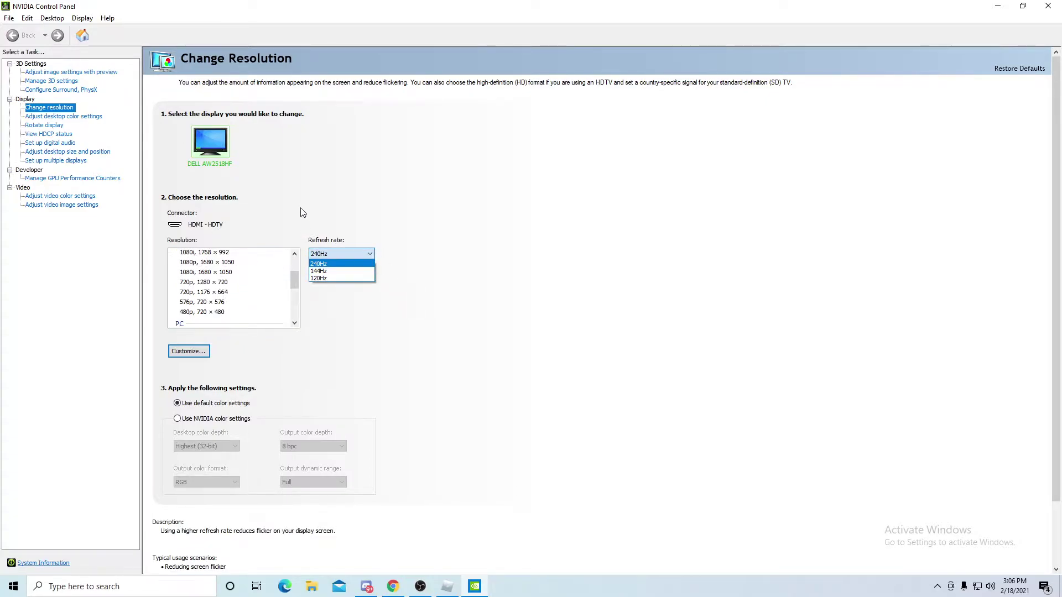
left_click(349, 248)
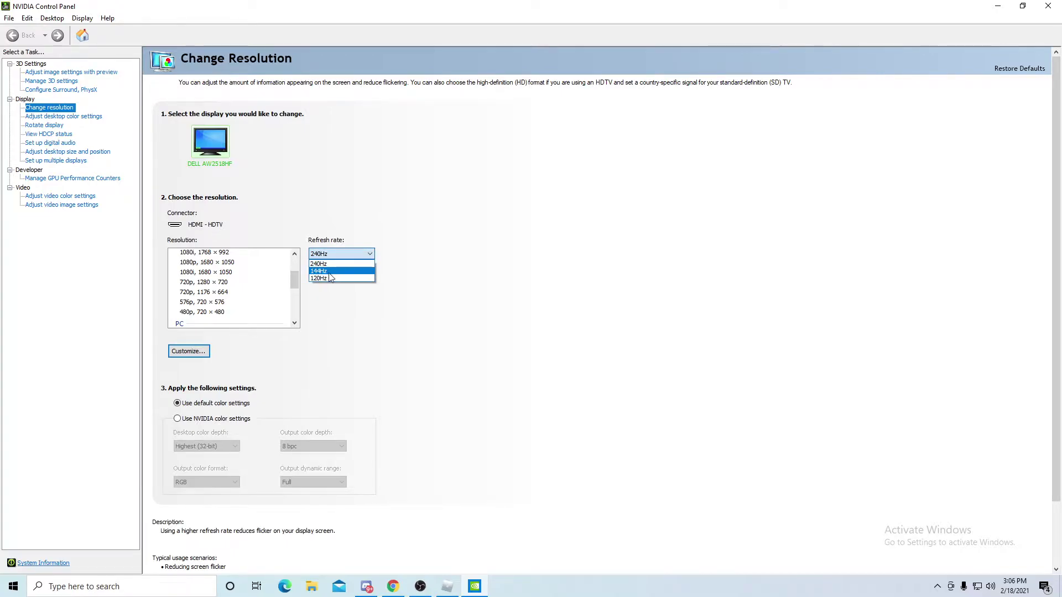
left_click(331, 254)
scroll(222, 301, "down", 2)
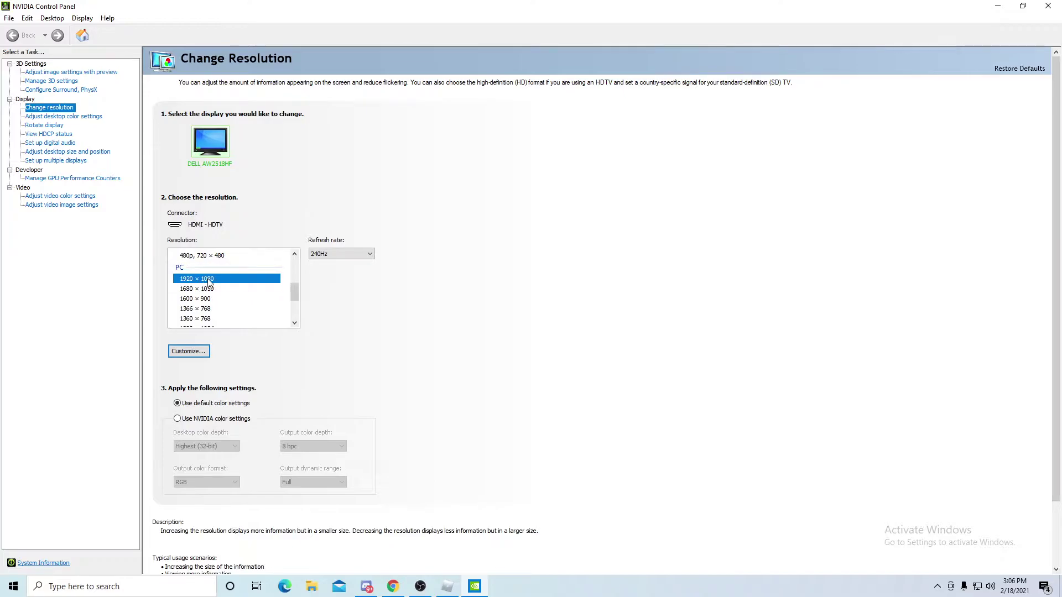
scroll(209, 283, "down", 2)
scroll(241, 303, "up", 2)
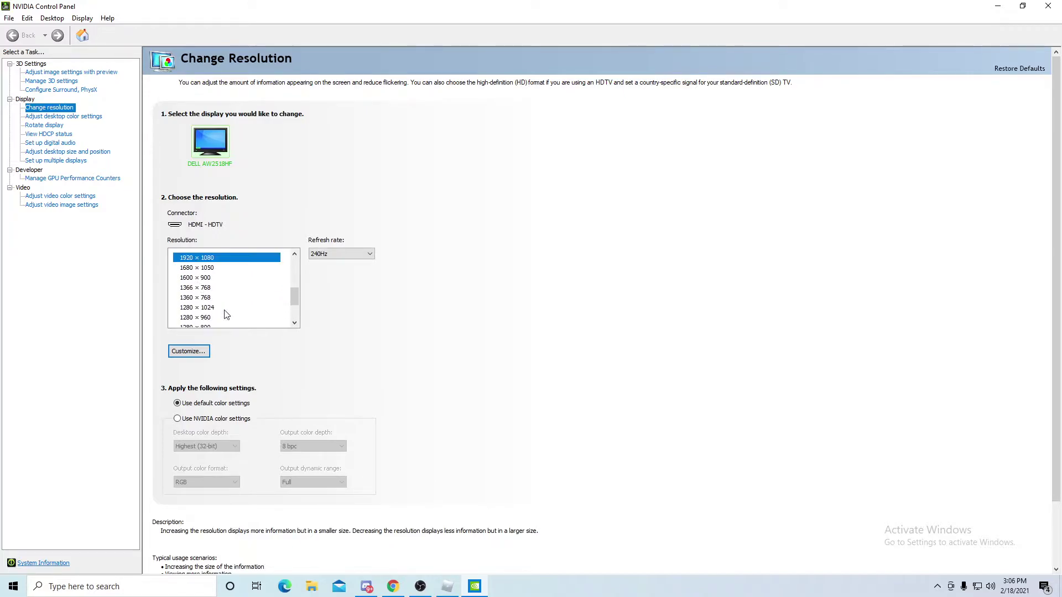
scroll(272, 296, "down", 2)
scroll(279, 302, "up", 5)
scroll(275, 309, "down", 3)
left_click(57, 108)
left_click_drag(433, 3, 484, 83)
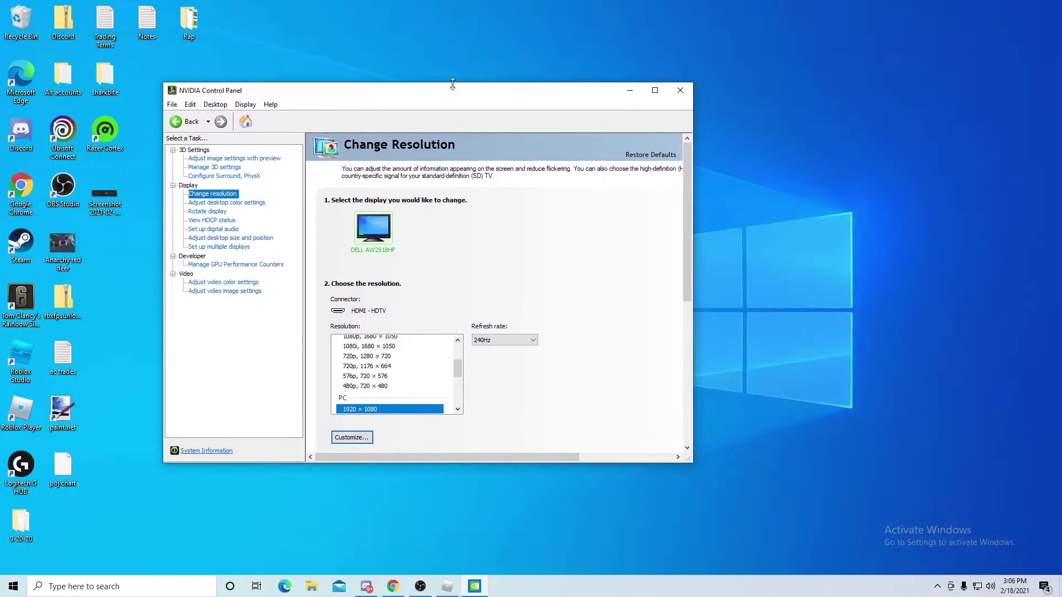
left_click(680, 91)
Step: Search Google for 'razor cortex', open the Razer Cortex page, then close that tab
left_click(392, 586)
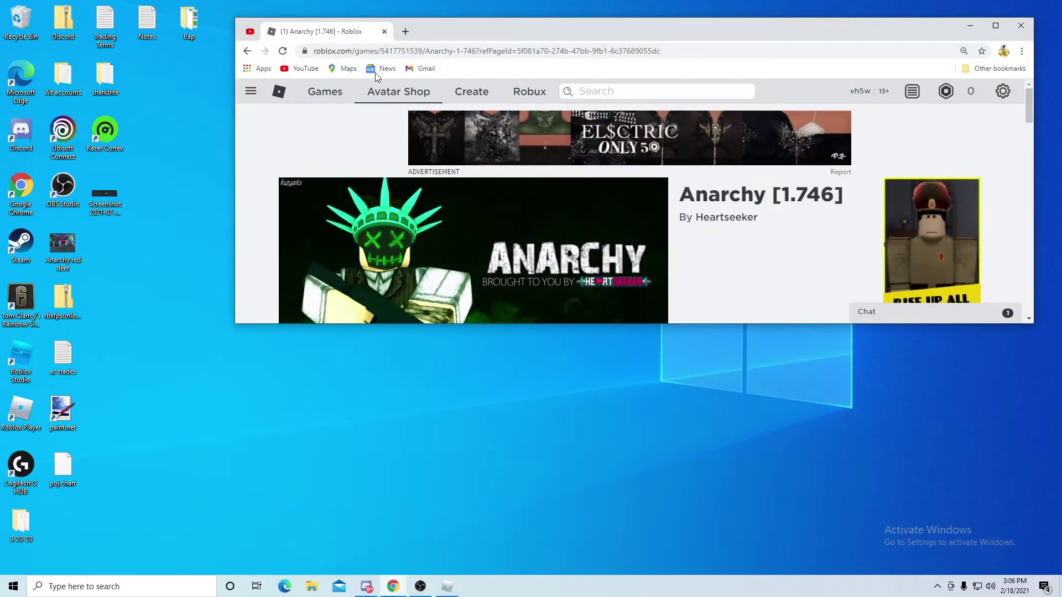
left_click_drag(454, 17, 384, 3)
key("ctrl+t")
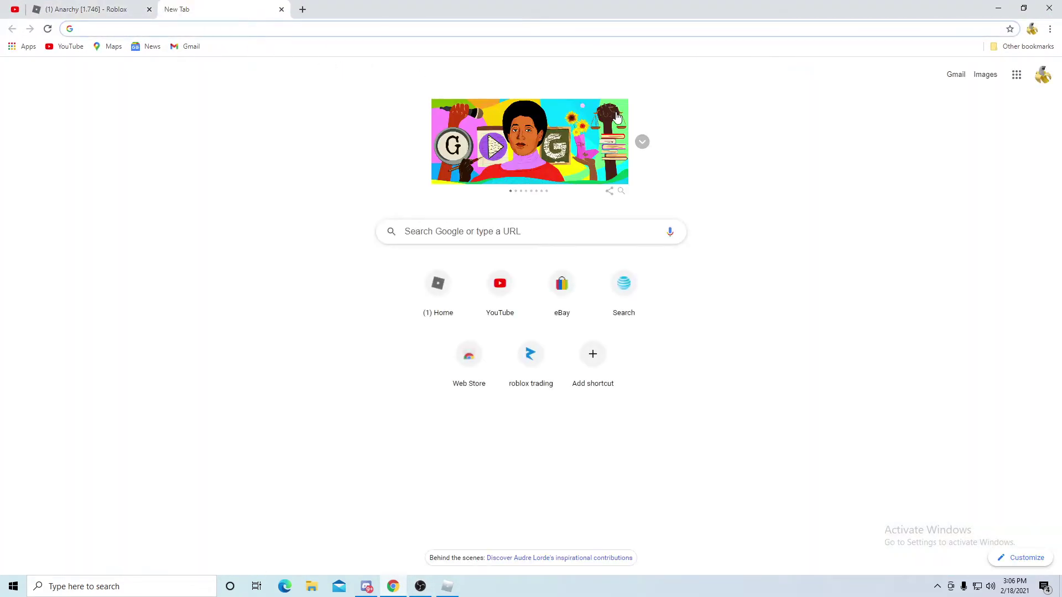
type("razor cot")
key("BackSpace")
type("rtex")
key("Return")
left_click(182, 214)
left_click_drag(346, 1, 439, 29)
key("ctrl+w")
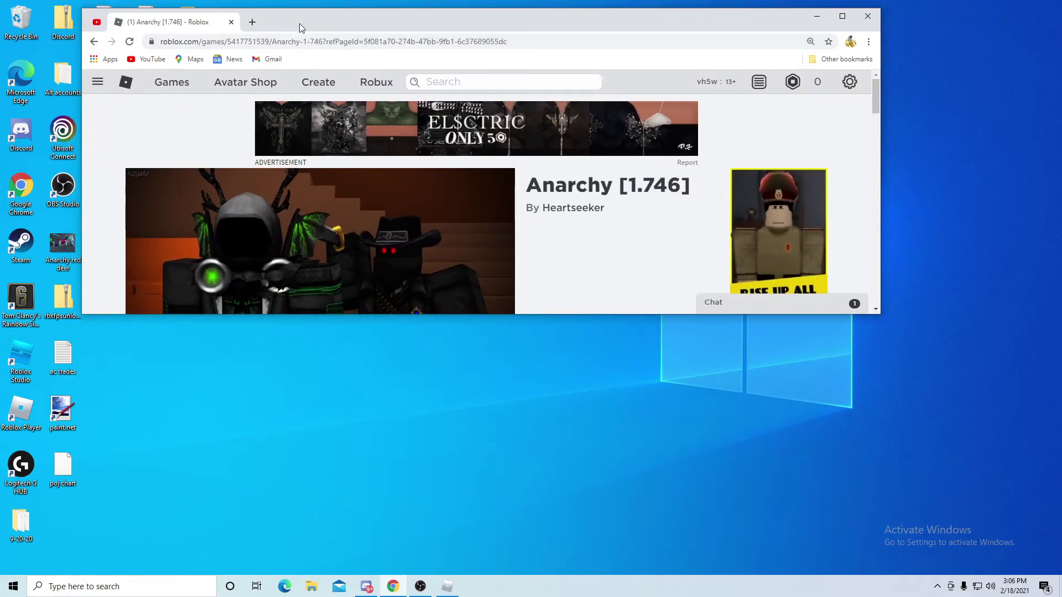
Step: Open the Servers section on the Anarchy page, maximize the browser, and bring up OBS Studio
left_click_drag(299, 23, 318, 45)
scroll(656, 197, "down", 3)
scroll(595, 258, "up", 1)
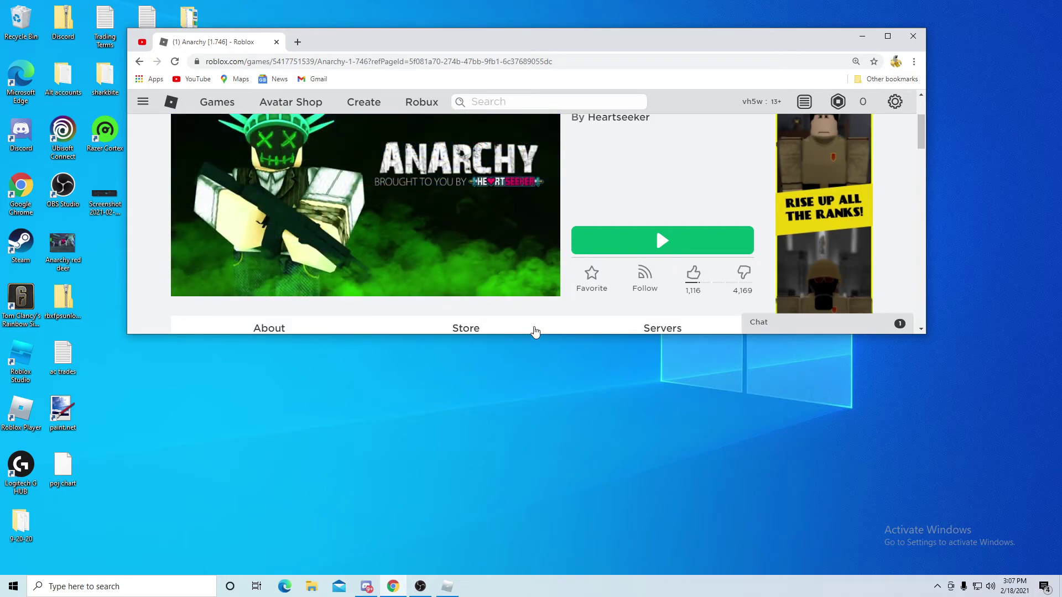
scroll(658, 276, "down", 2)
left_click(623, 222)
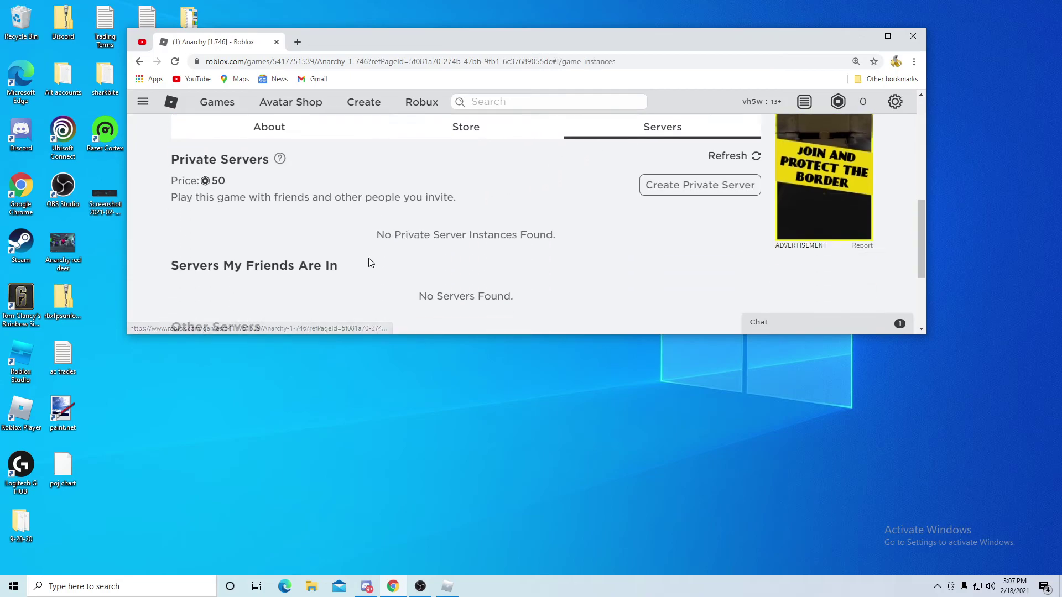
scroll(314, 284, "down", 6)
scroll(314, 284, "up", 6)
scroll(312, 279, "up", 3)
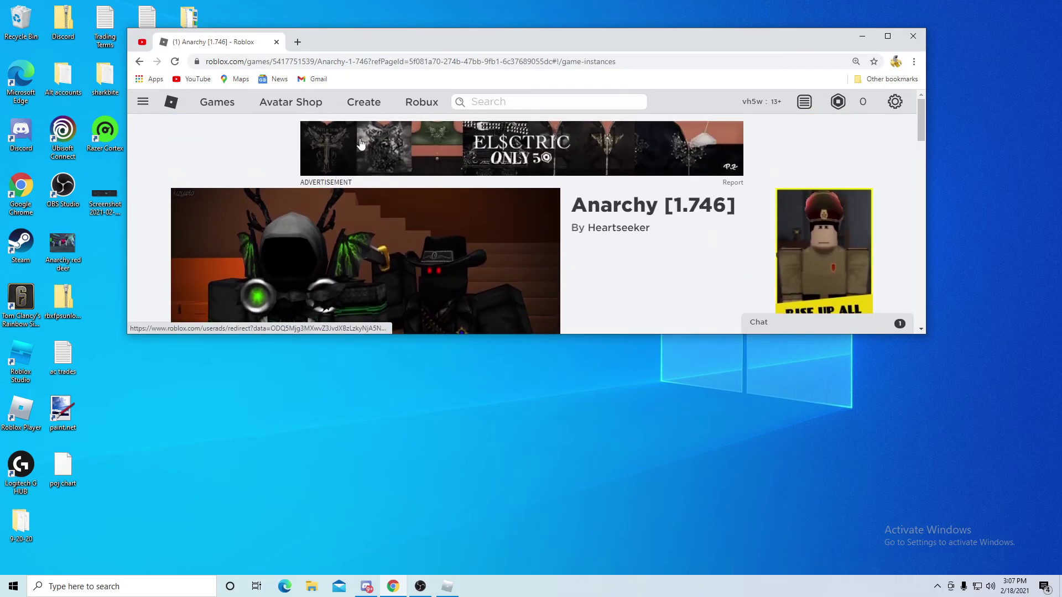
left_click_drag(341, 37, 333, 0)
left_click(420, 587)
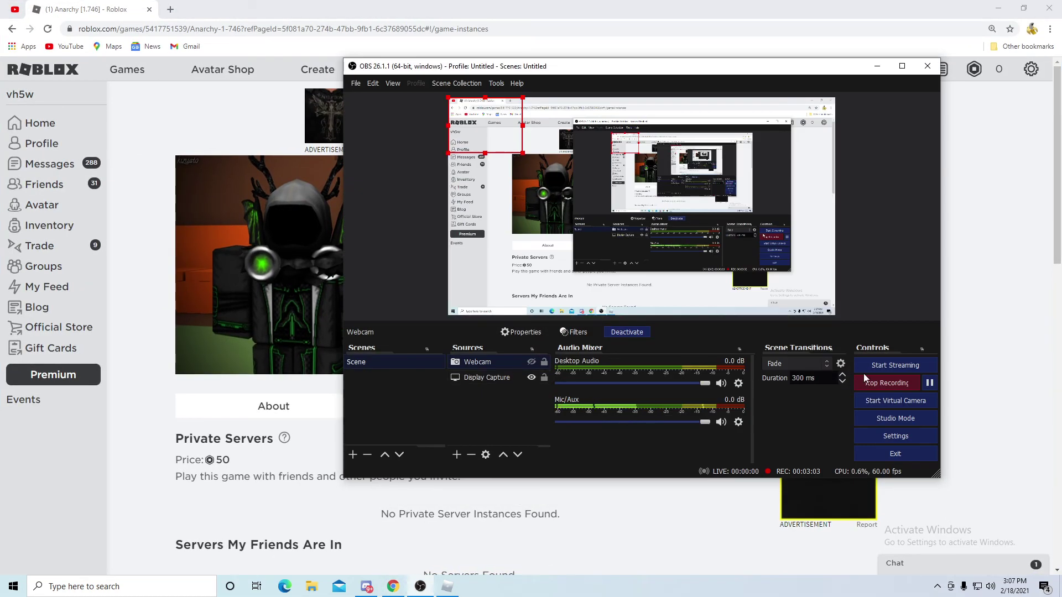